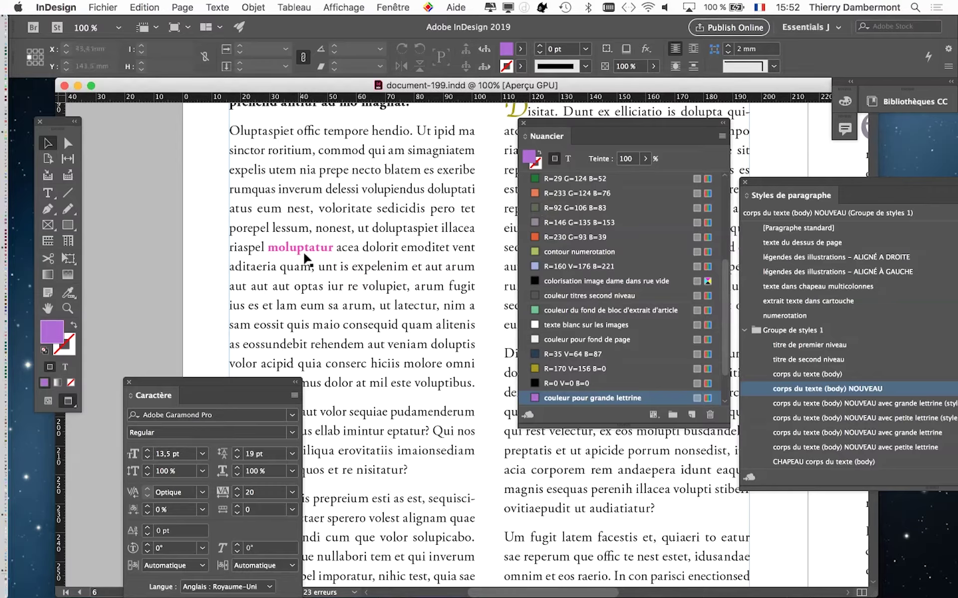
Zoom in on the pink word 'moluptatur', move the Swatches panel aside, and open the Texte menu
scroll(280, 257, up, 1)
scroll(280, 258, up, 1)
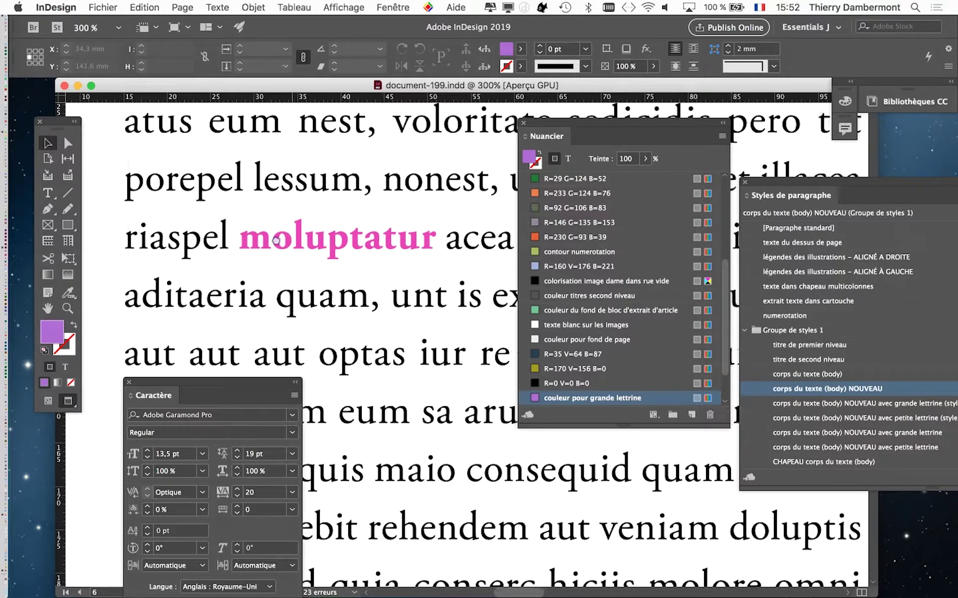
scroll(280, 250, right, 5)
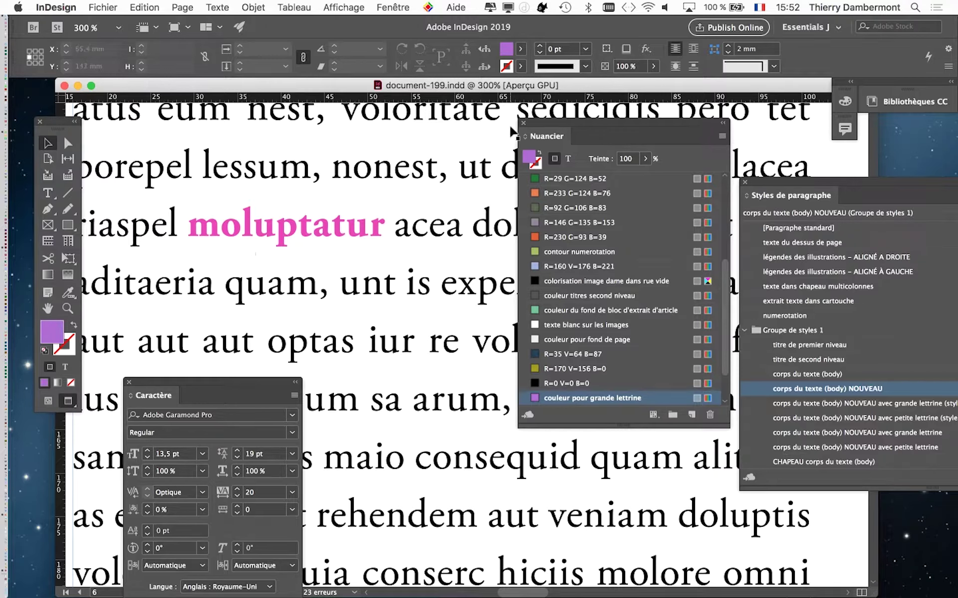
drag(553, 129, 631, 426)
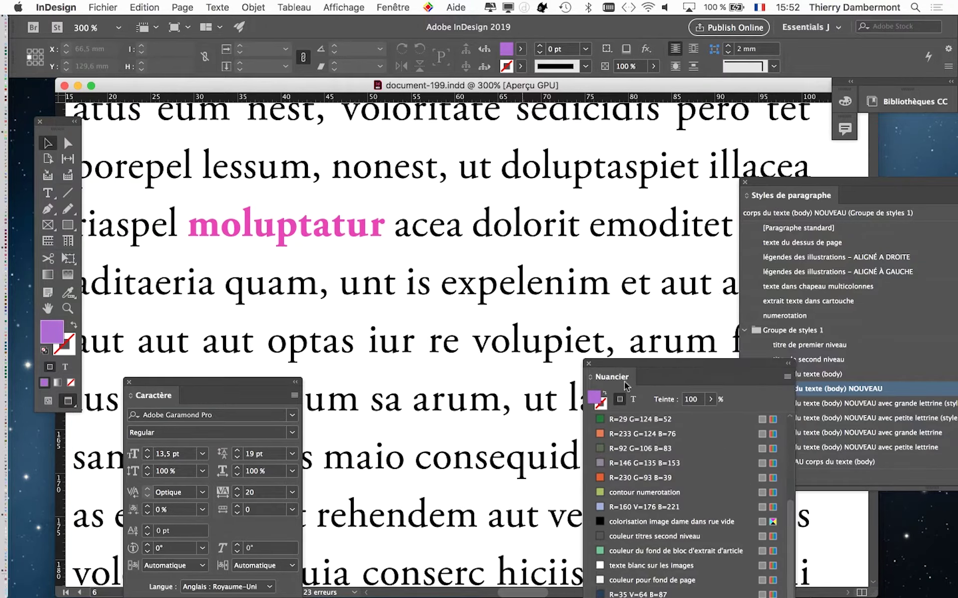
click(214, 8)
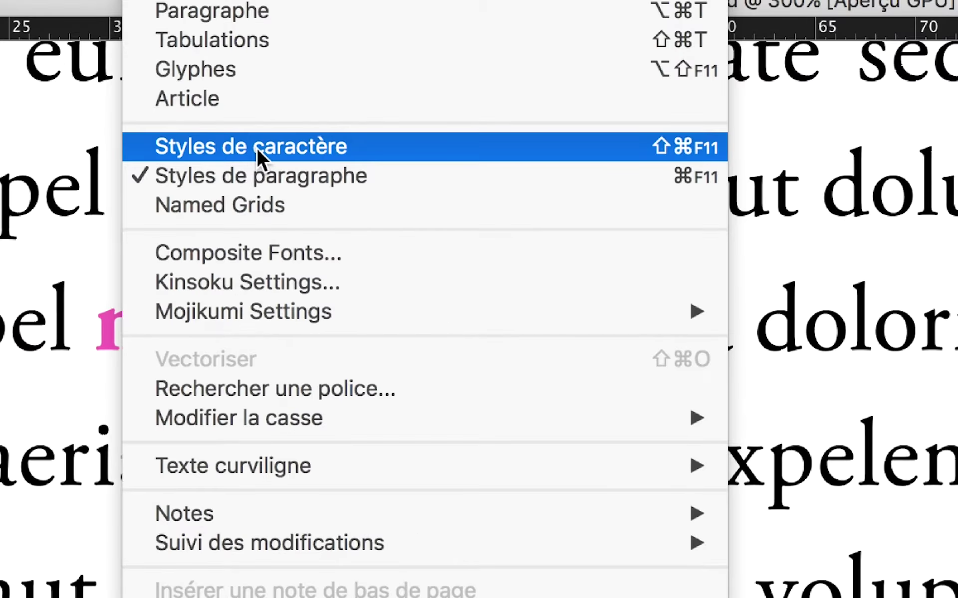
Show the Character Styles panel, close Paragraph Styles and Swatches, and select the Type tool
click(256, 148)
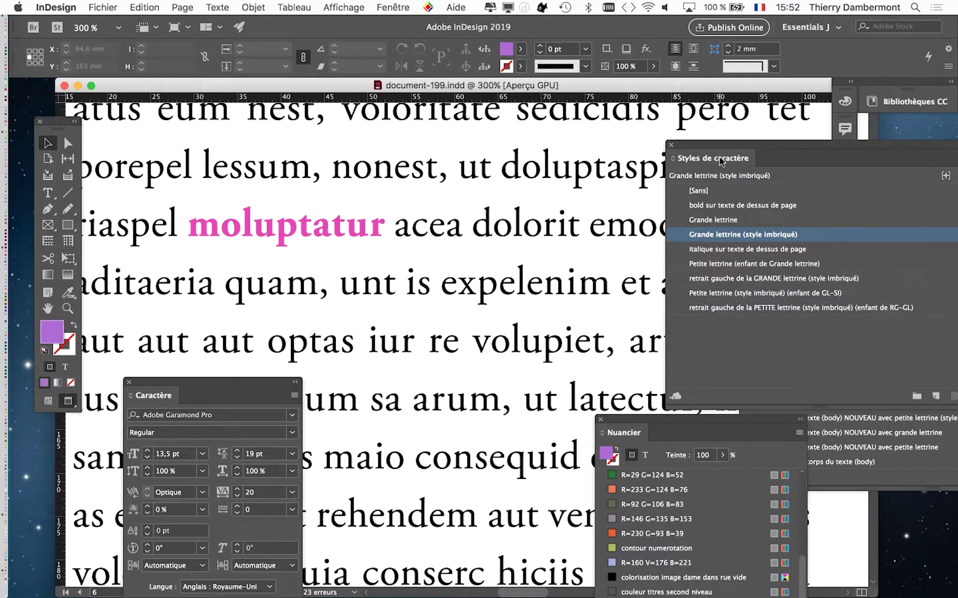
drag(720, 160, 495, 138)
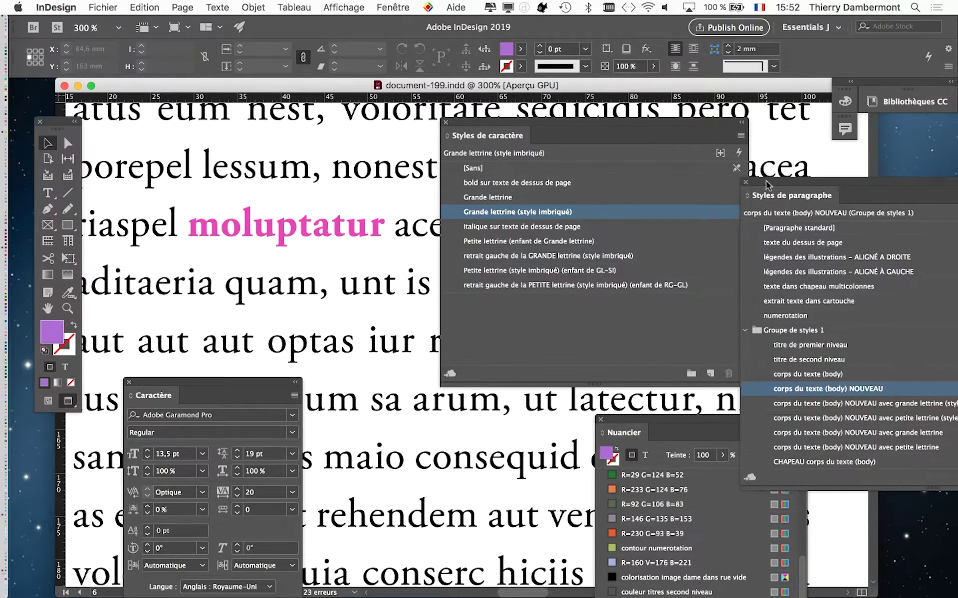
drag(775, 205, 774, 196)
key(super+F11)
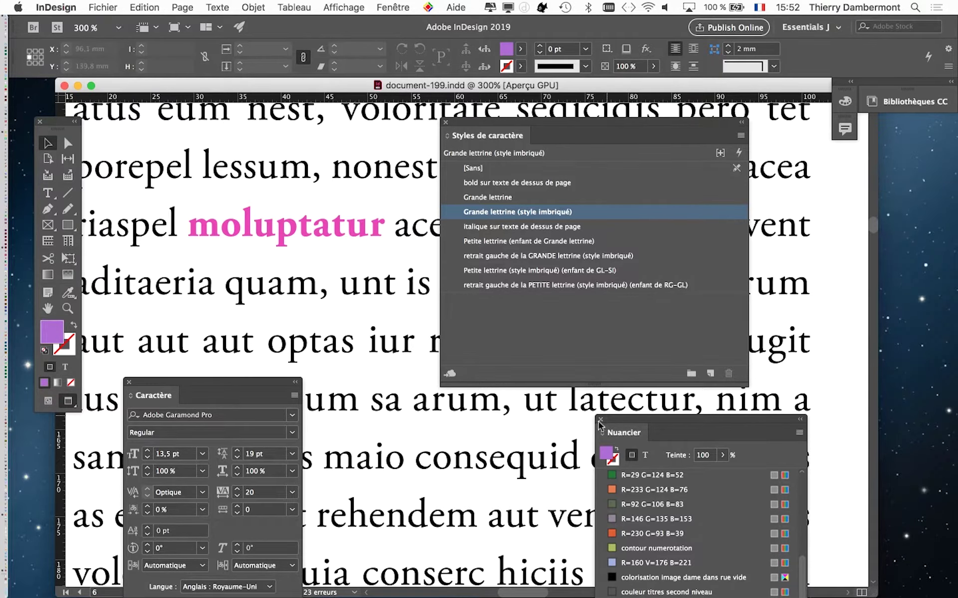
click(600, 419)
drag(58, 129, 78, 127)
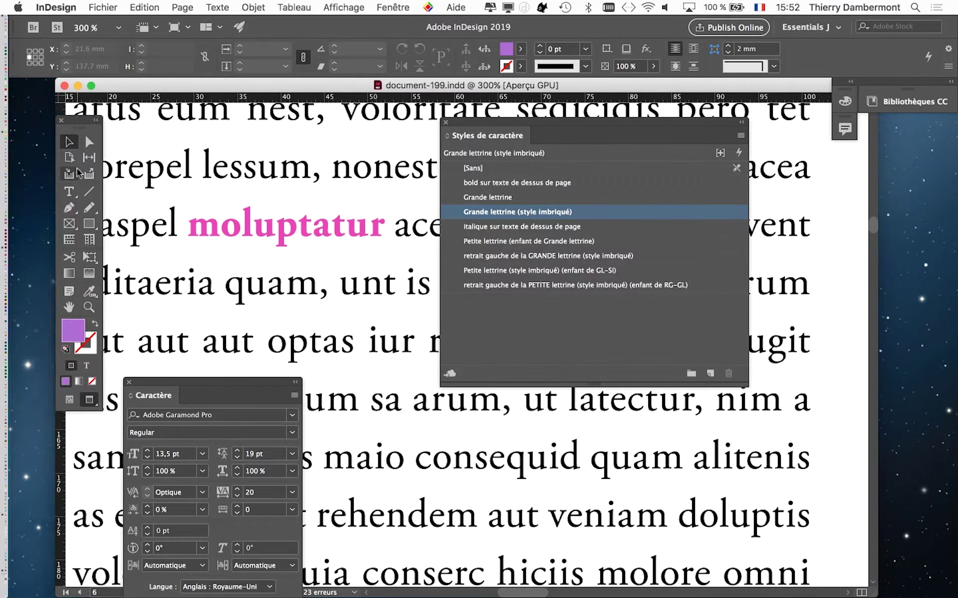
click(69, 191)
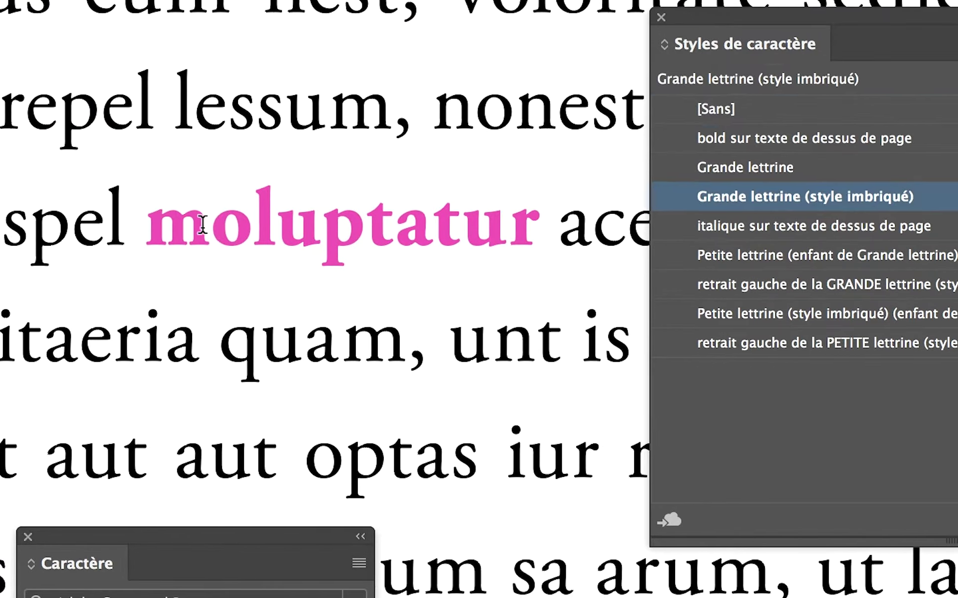
Select the letters 'olupt' inside the pink bold word 'moluptatur'
click(202, 224)
key(shift+Right)
key(shift+Right)
key(shift+Right)
key(shift+Right)
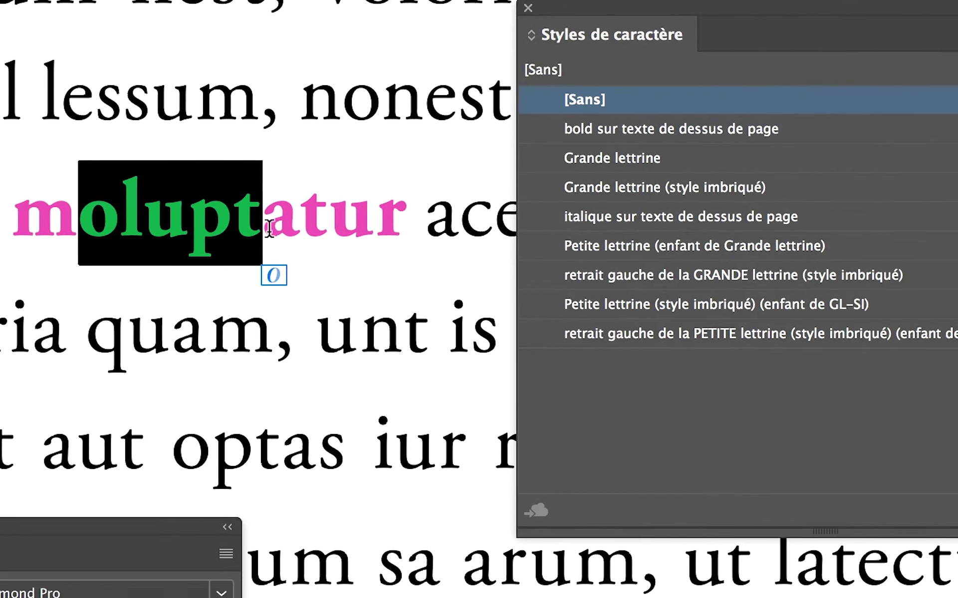
drag(156, 227, 228, 232)
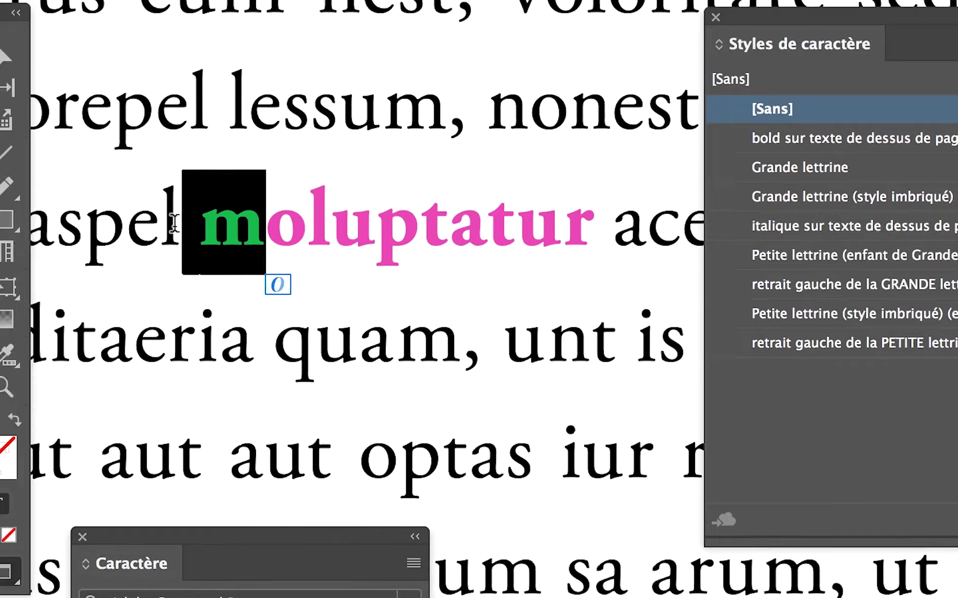
drag(60, 214, 144, 269)
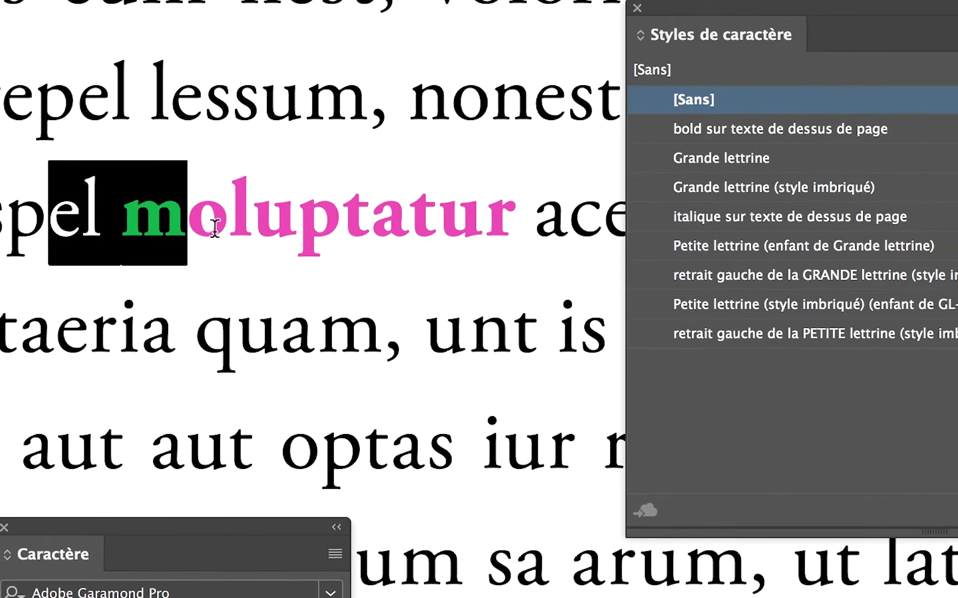
drag(78, 223, 268, 223)
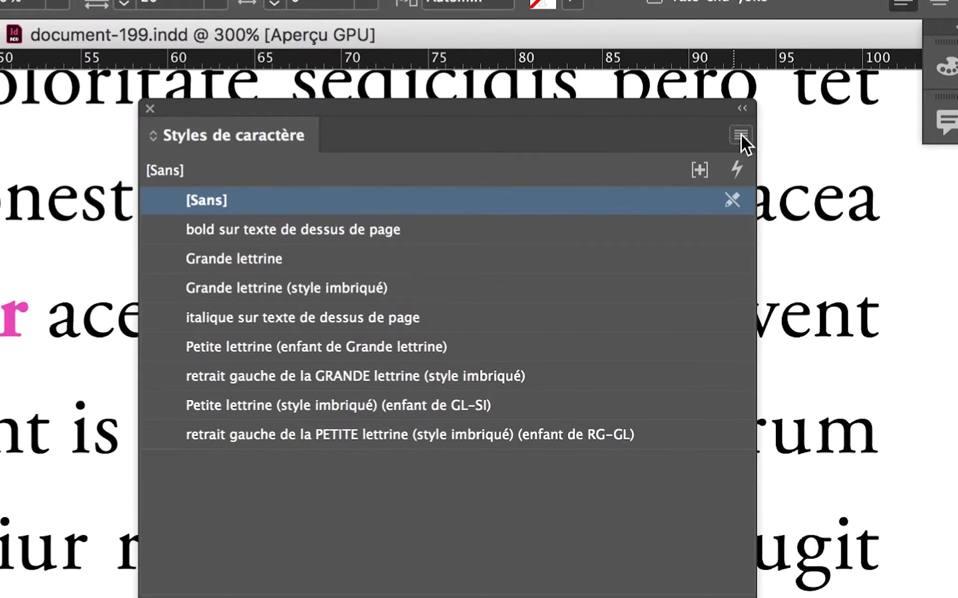
Create character style 'Style de caractère 01' from the selection, keeping its Bold pink formatting
click(741, 136)
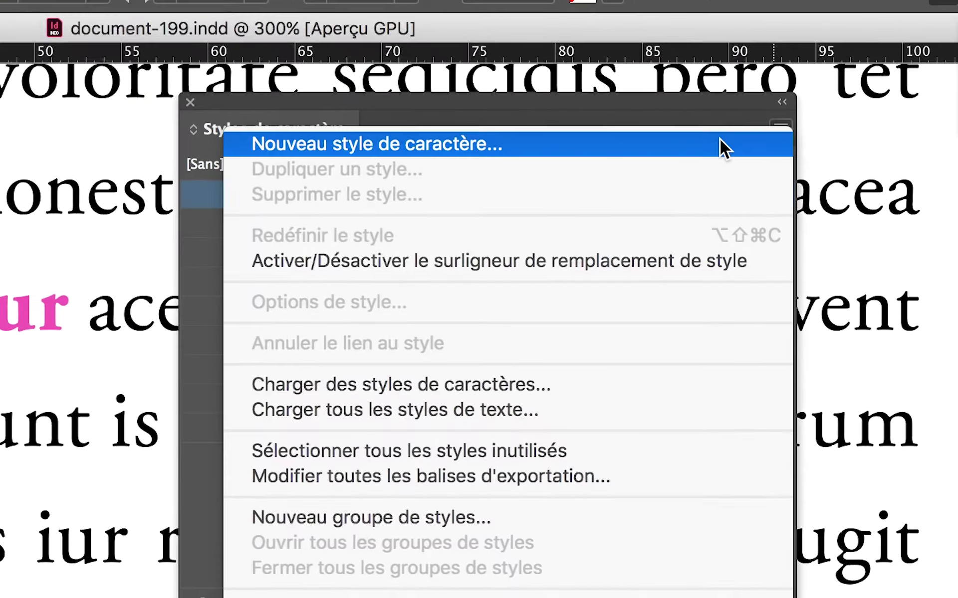
click(720, 144)
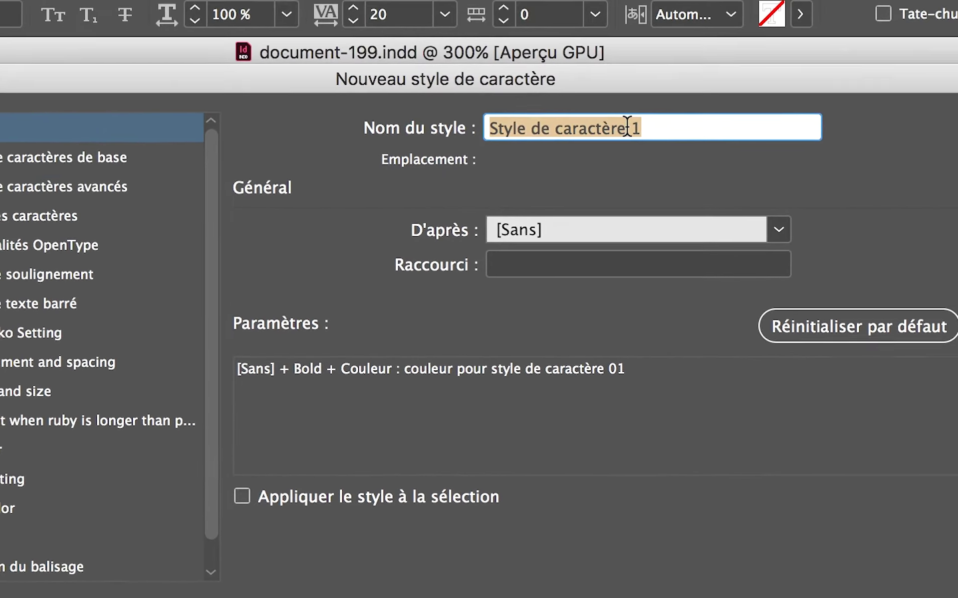
click(635, 128)
key(BackSpace)
text(01)
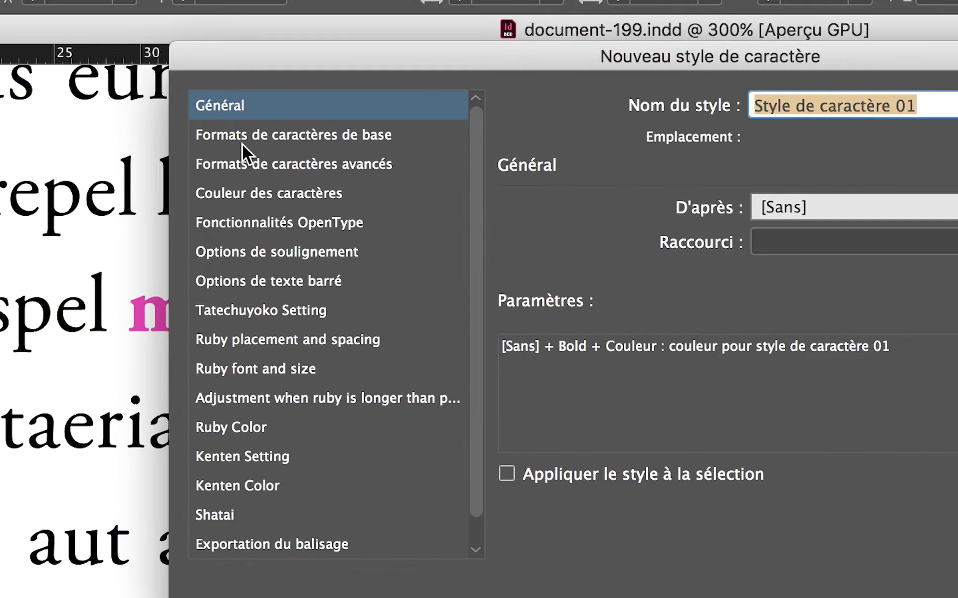
click(243, 145)
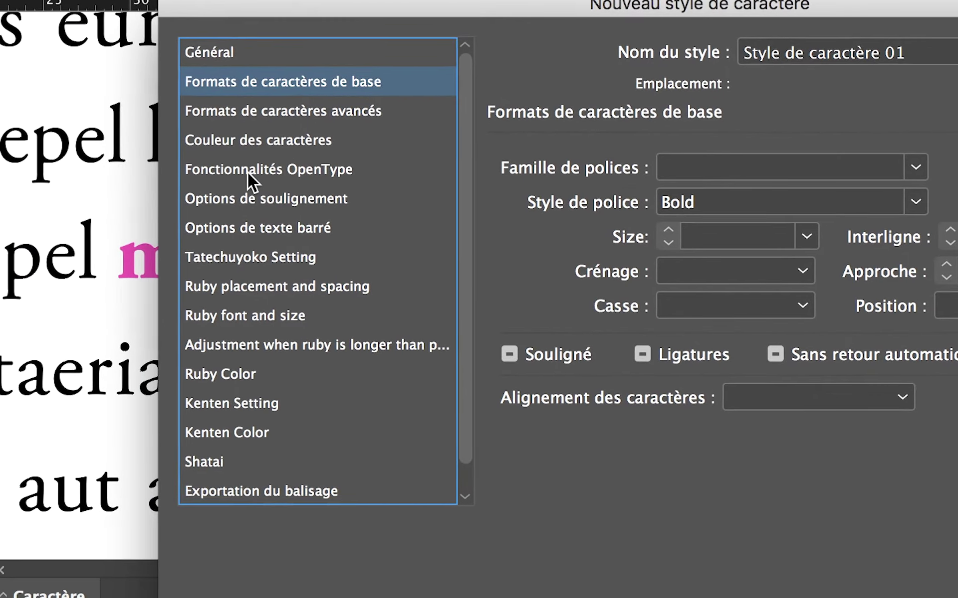
click(249, 158)
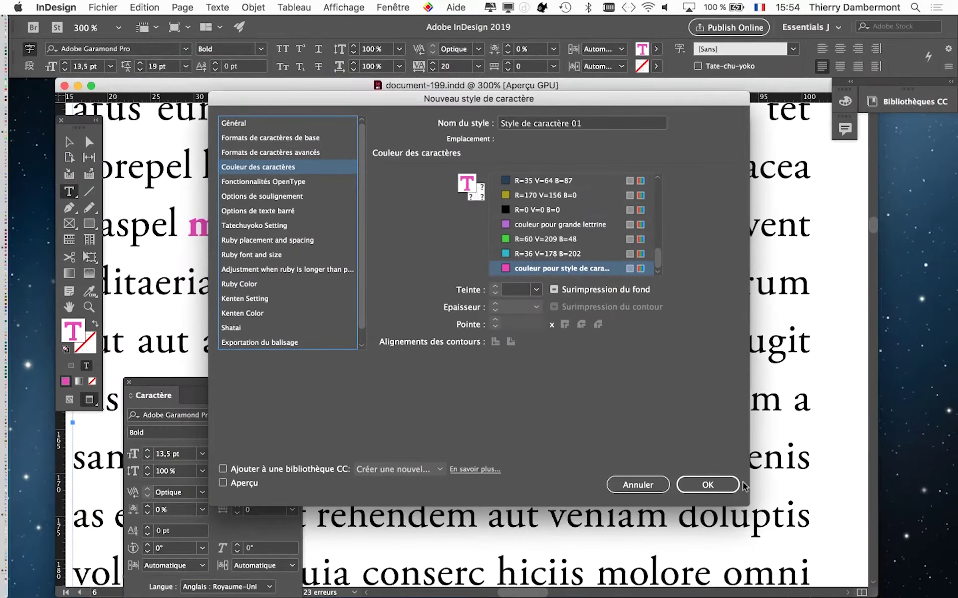
click(726, 491)
click(726, 490)
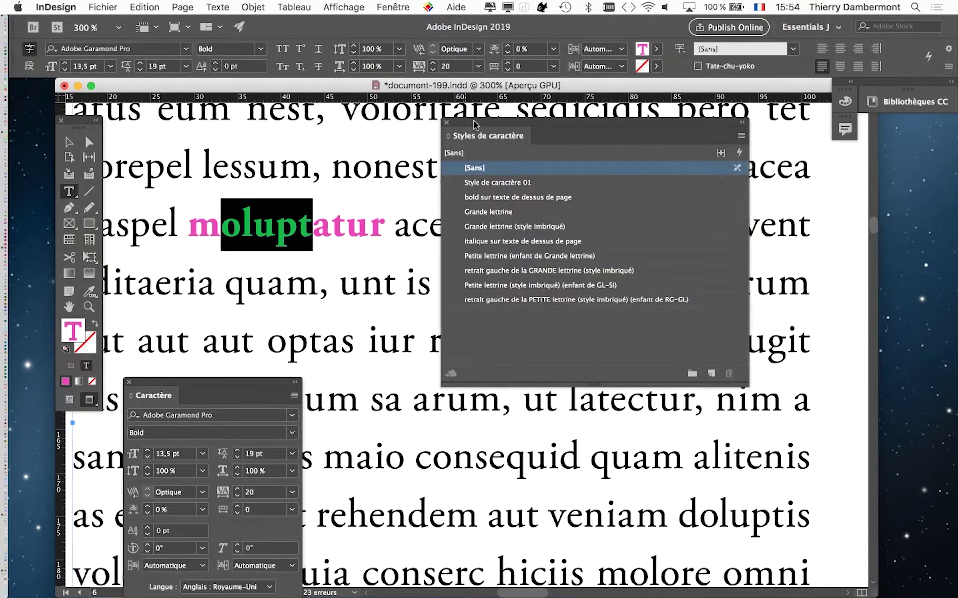
Apply Style de caractère 01 to the word 'expelenim'
drag(472, 124, 723, 246)
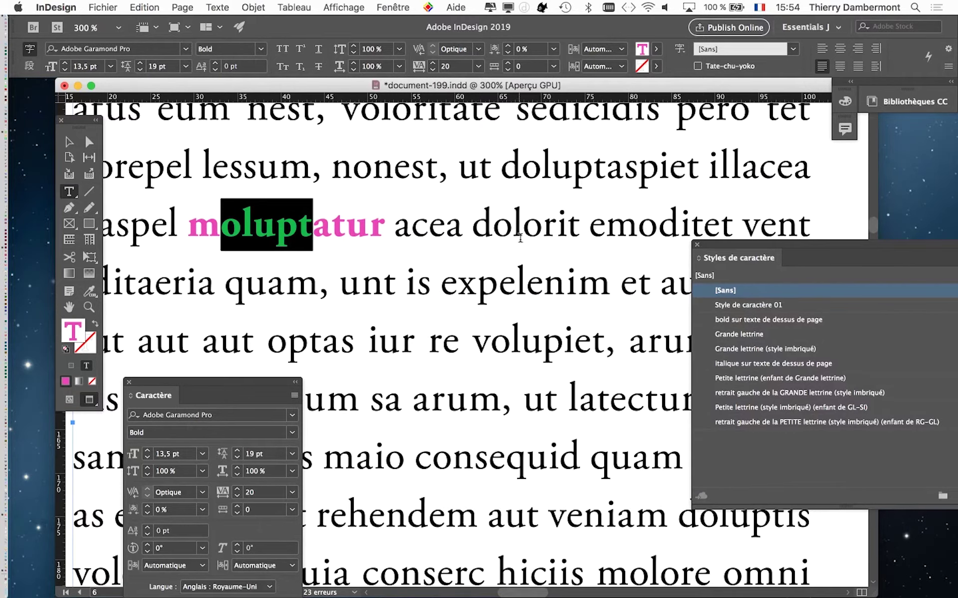
scroll(469, 323, down, 1)
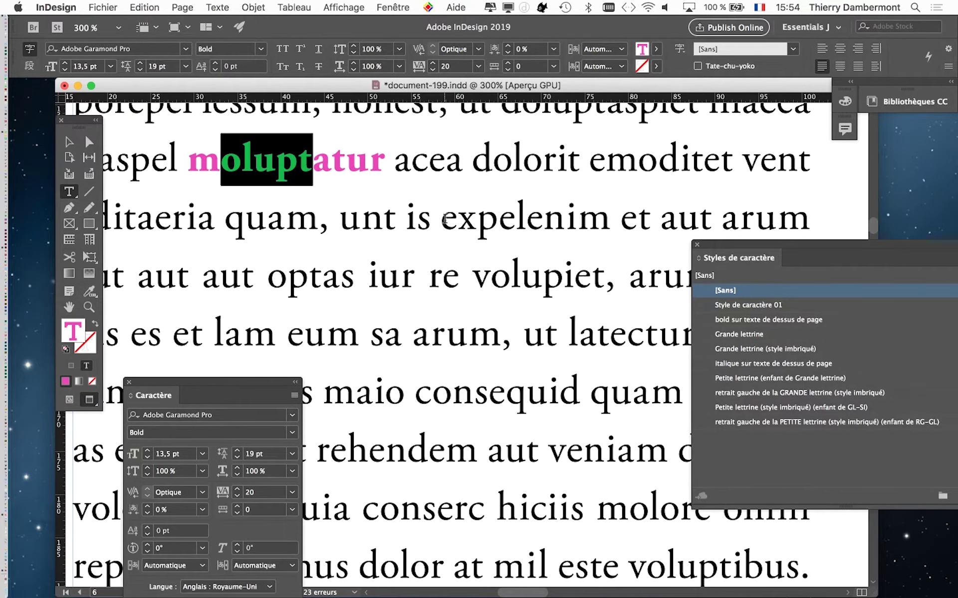
drag(442, 219, 611, 219)
drag(718, 249, 673, 177)
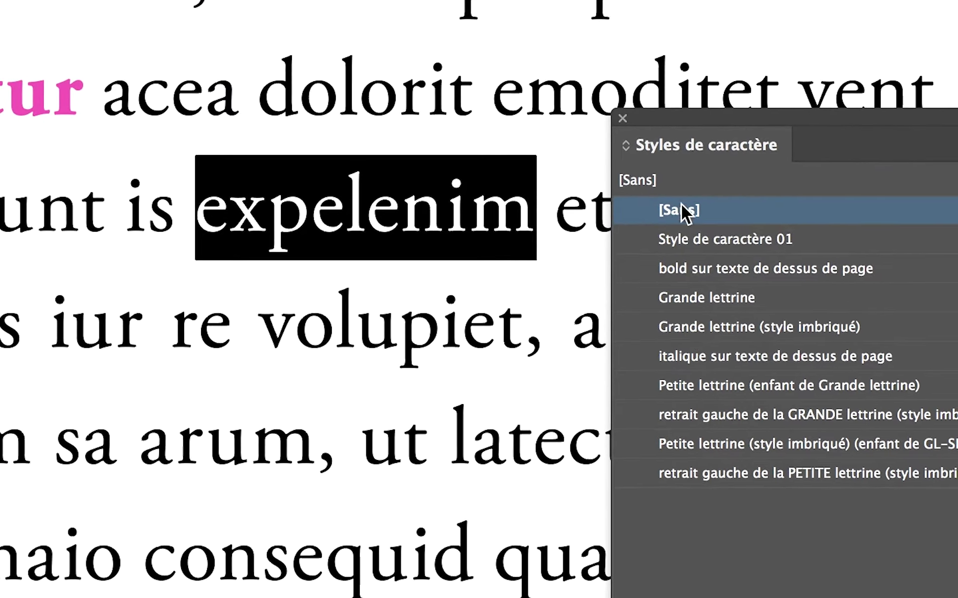
click(685, 235)
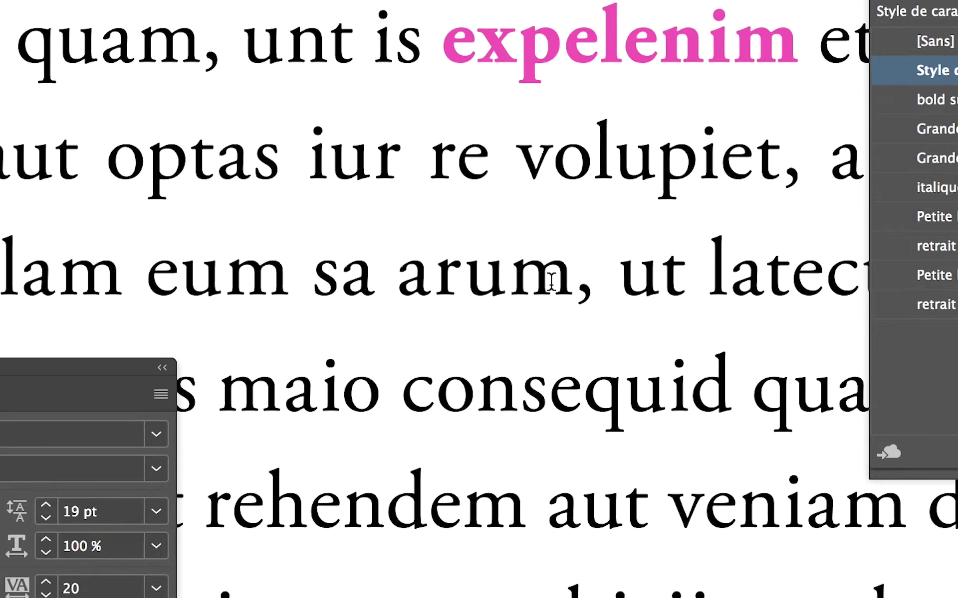
Apply Style de caractère 01 to 'arum', 'optas' and 'moluptatur', then deselect
drag(573, 281, 402, 281)
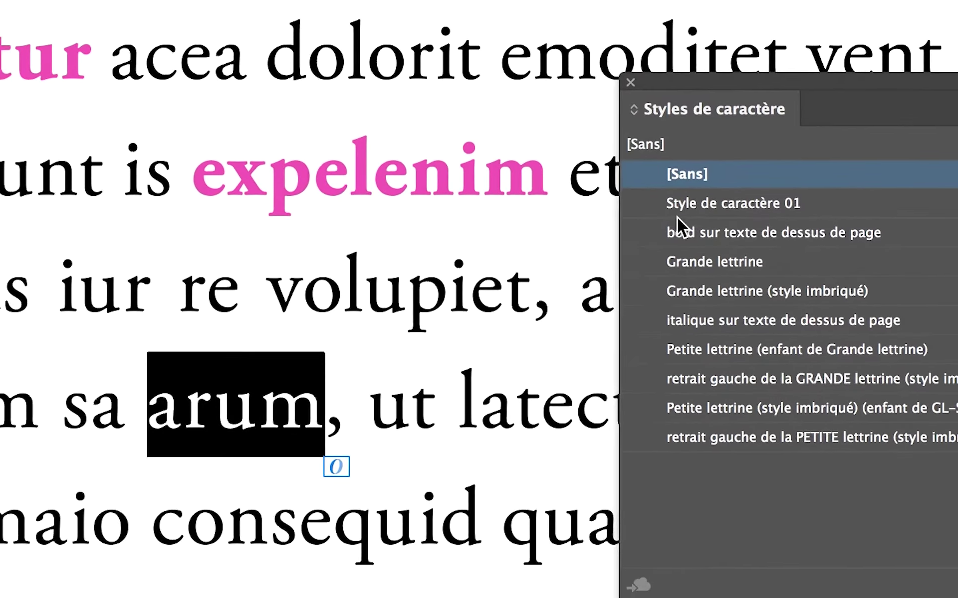
click(682, 215)
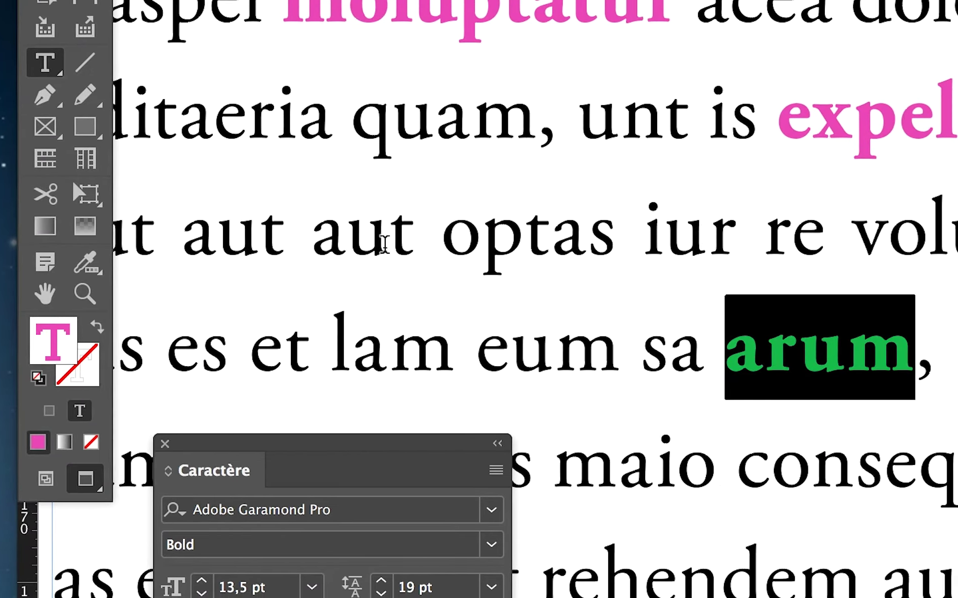
drag(369, 240, 543, 242)
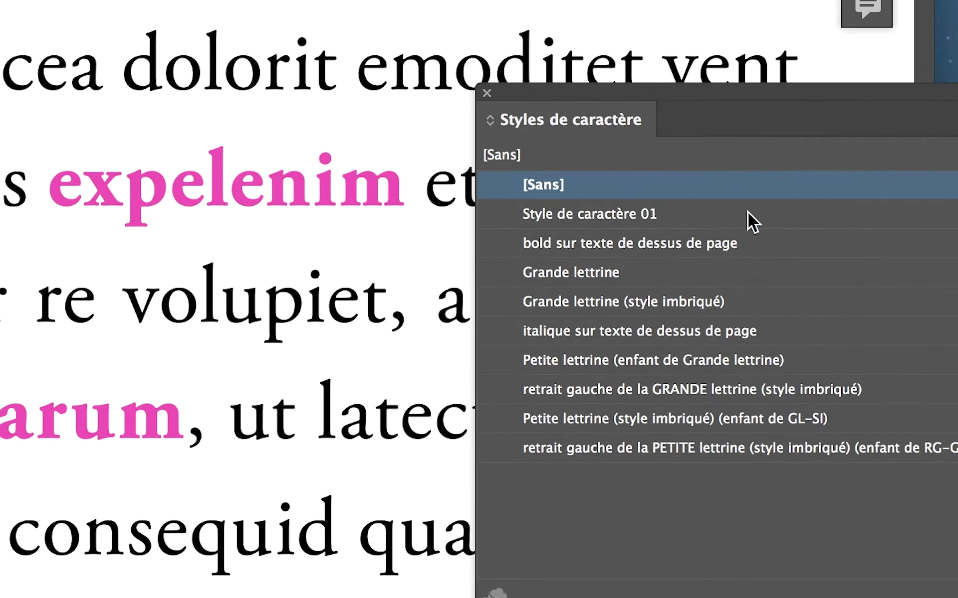
click(747, 212)
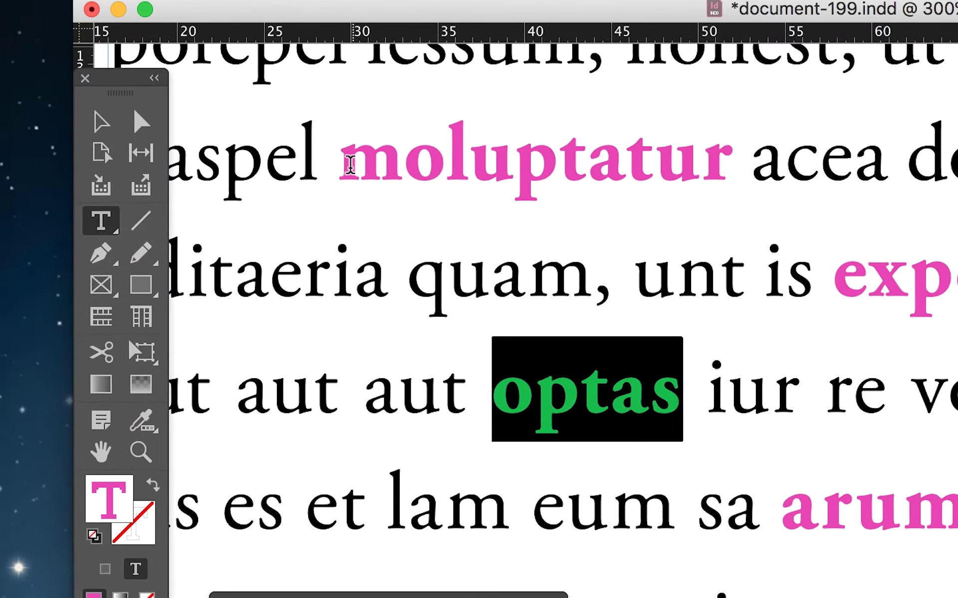
drag(349, 163, 529, 165)
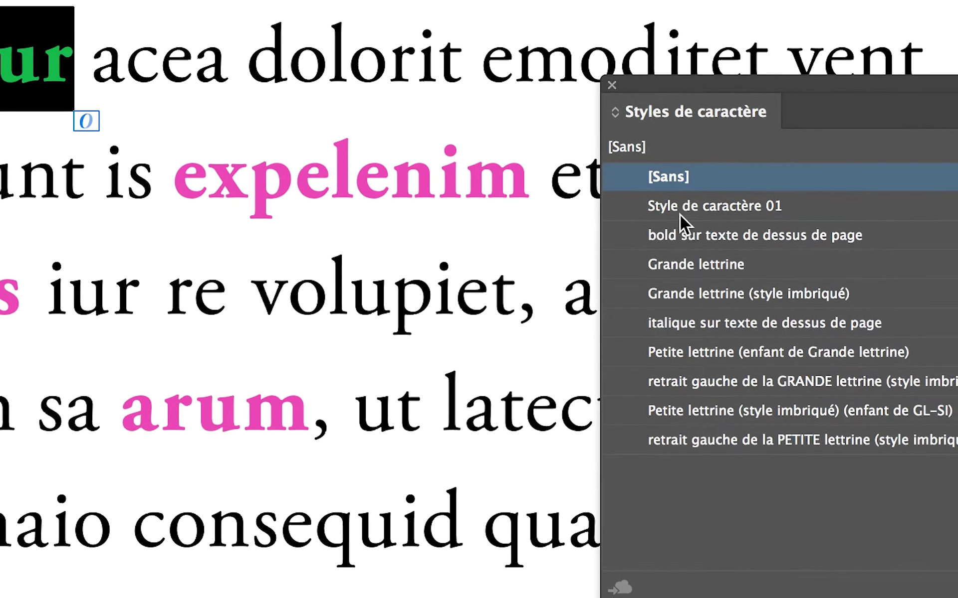
click(680, 212)
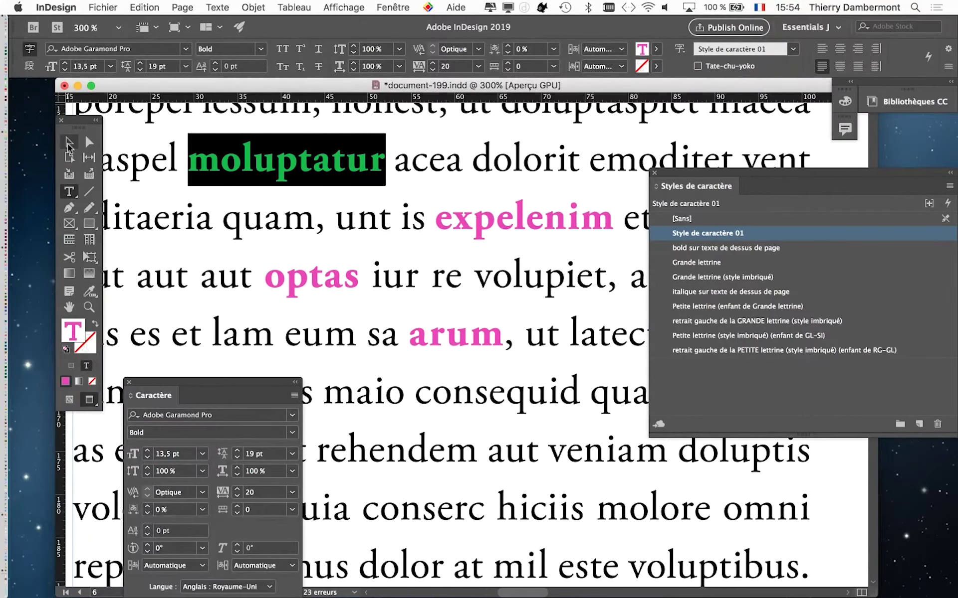
click(70, 142)
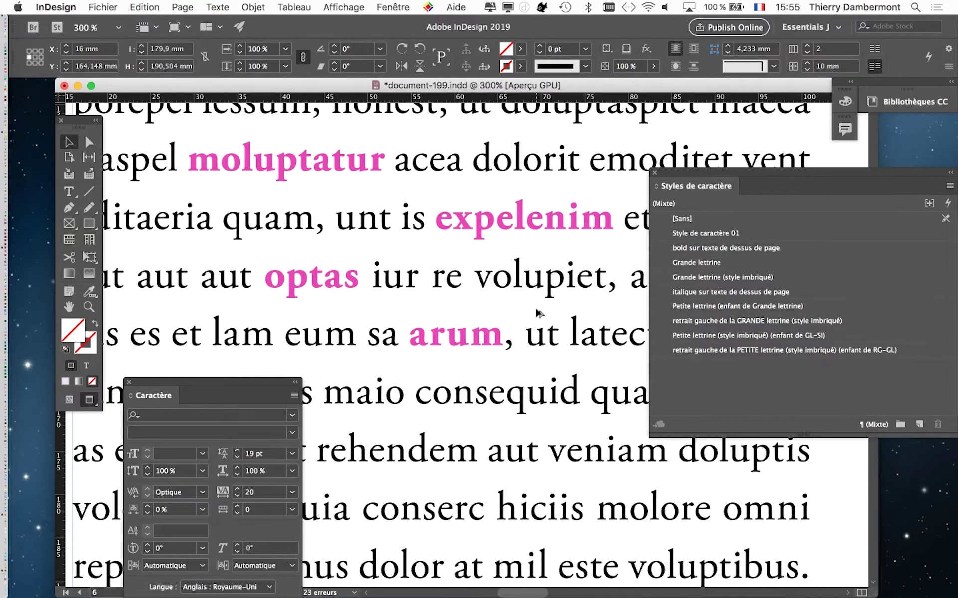
Open the options dialog for Style de caractère 01
key(super+minus)
key(super+minus)
click(205, 236)
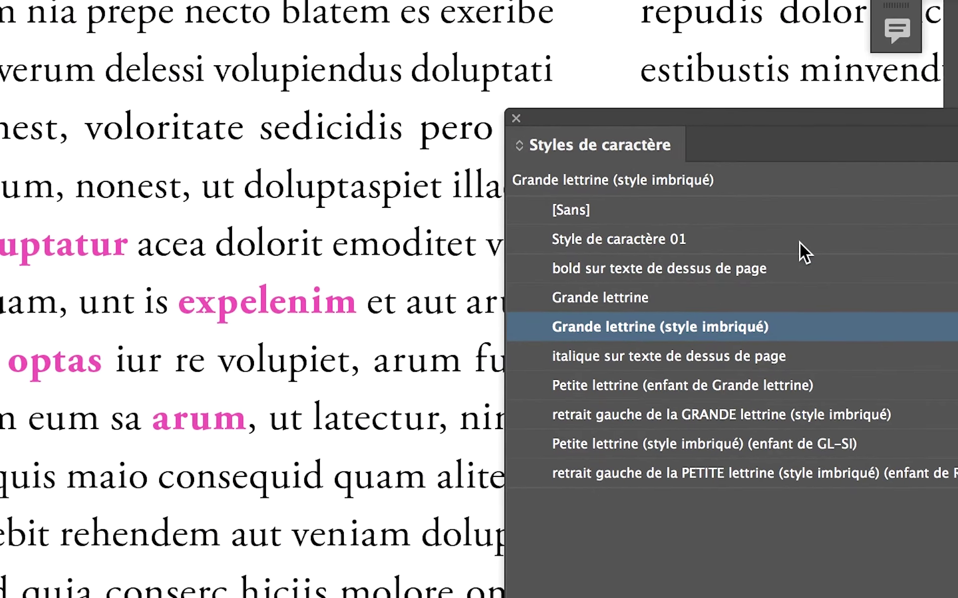
click(791, 234)
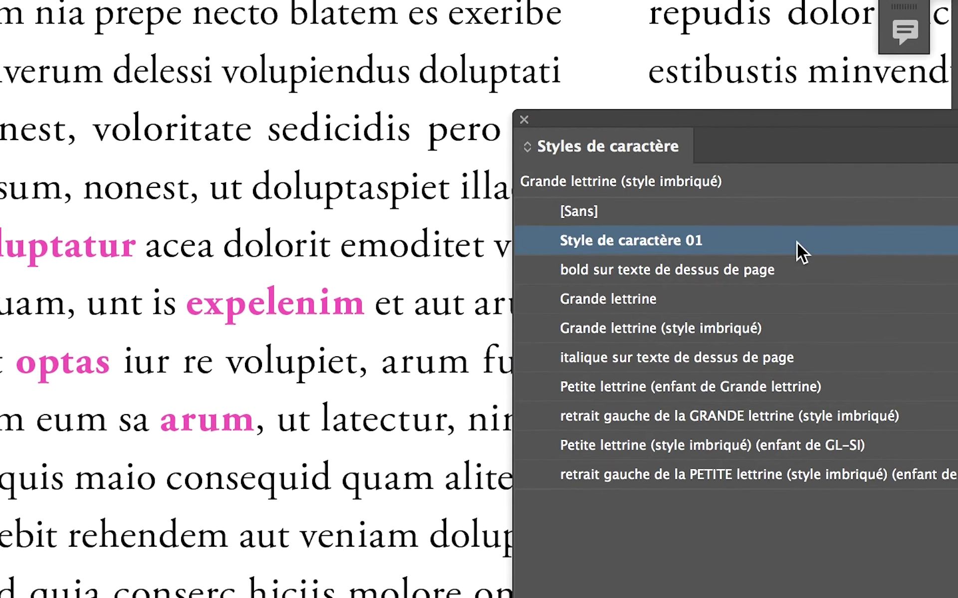
double_click(797, 243)
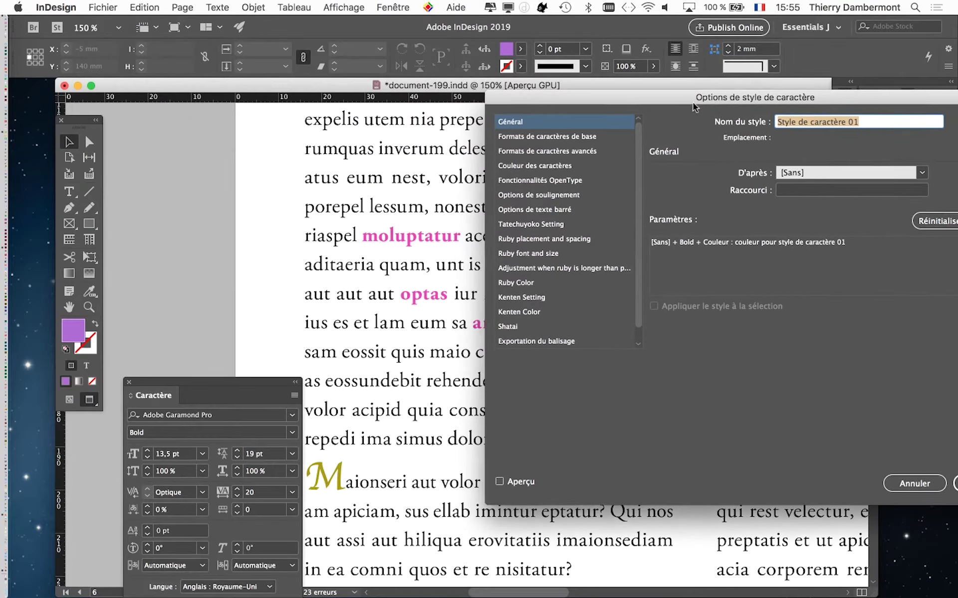
drag(693, 106, 766, 156)
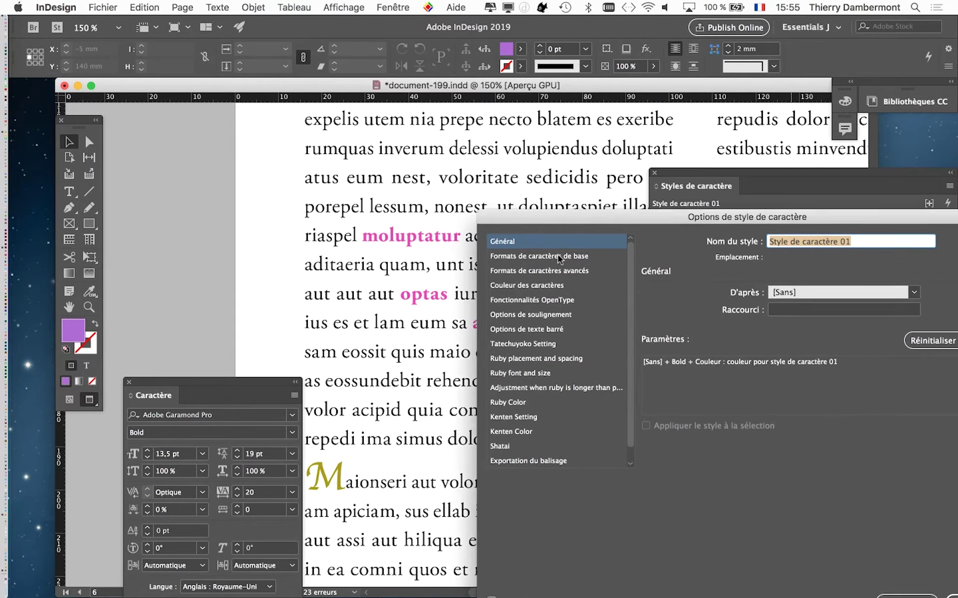
drag(659, 152, 447, 299)
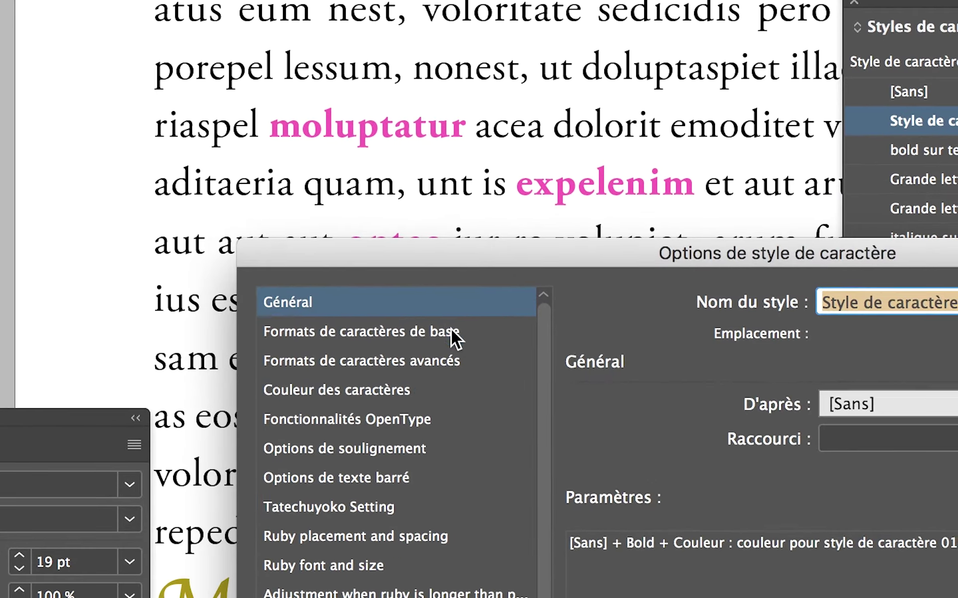
In Basic Character Formats, change the font style from Bold to Bold Italic
click(450, 340)
click(549, 369)
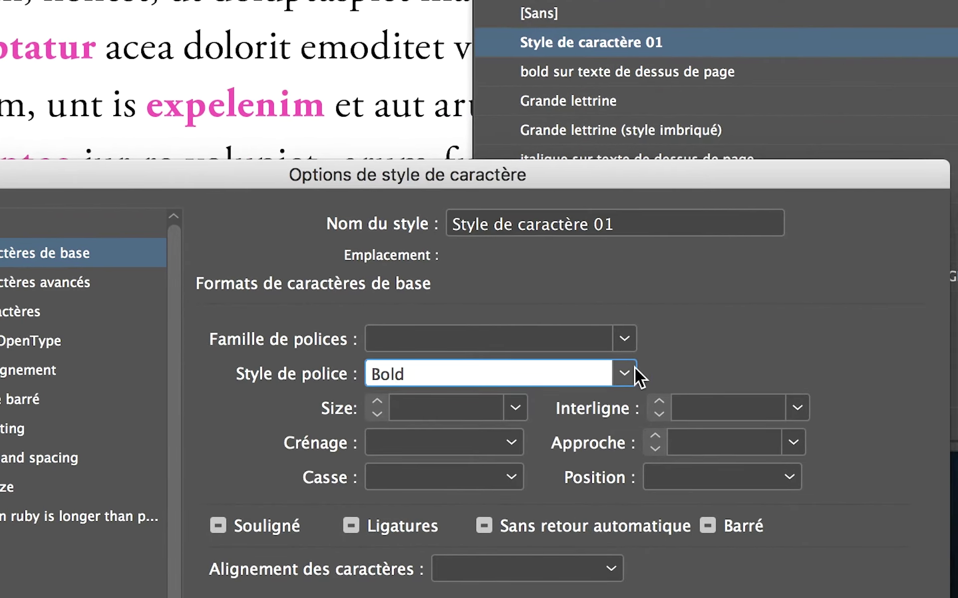
click(803, 380)
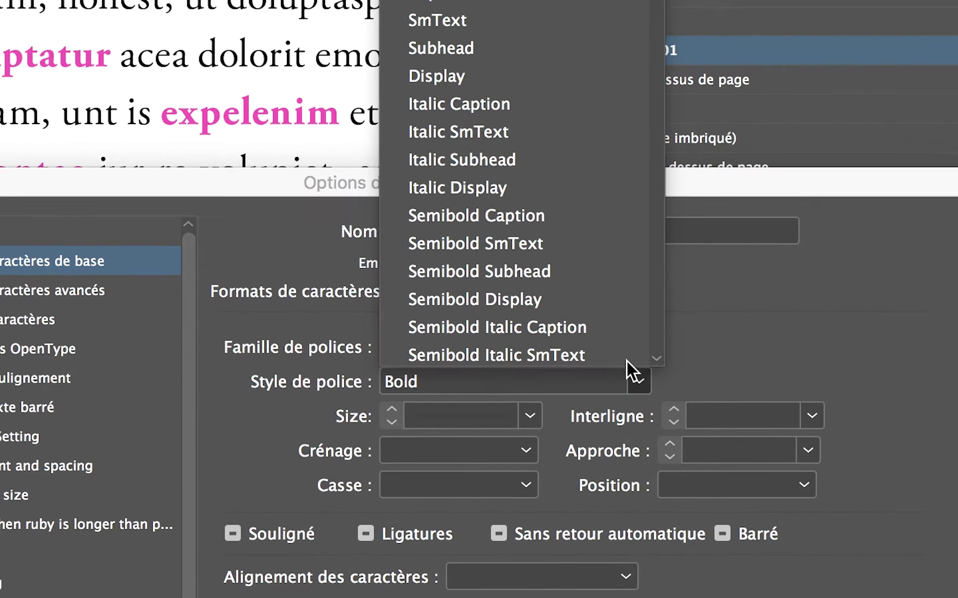
scroll(611, 324, up, 5)
scroll(610, 322, down, 2)
scroll(610, 323, down, 7)
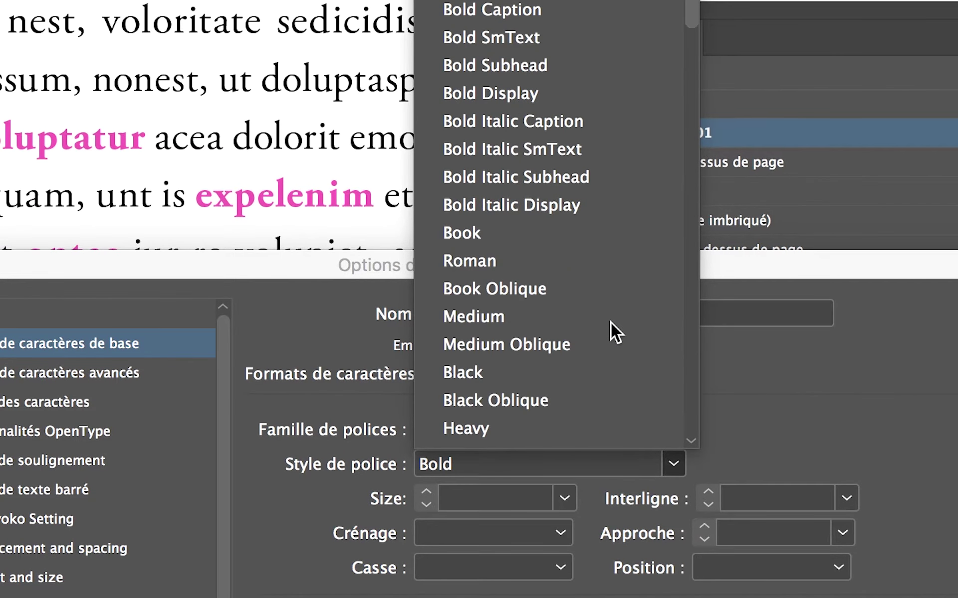
scroll(611, 322, up, 2)
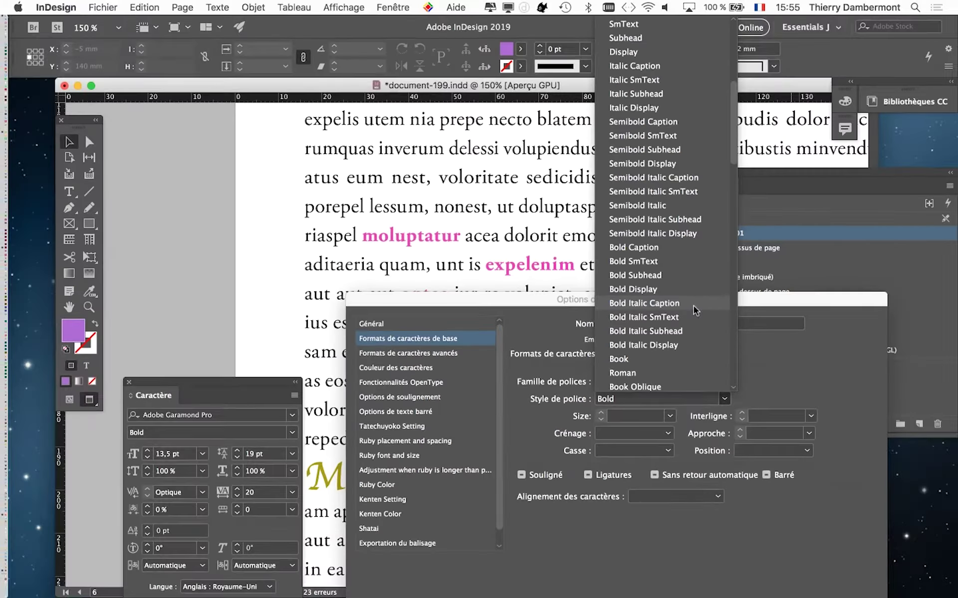
scroll(694, 310, up, 5)
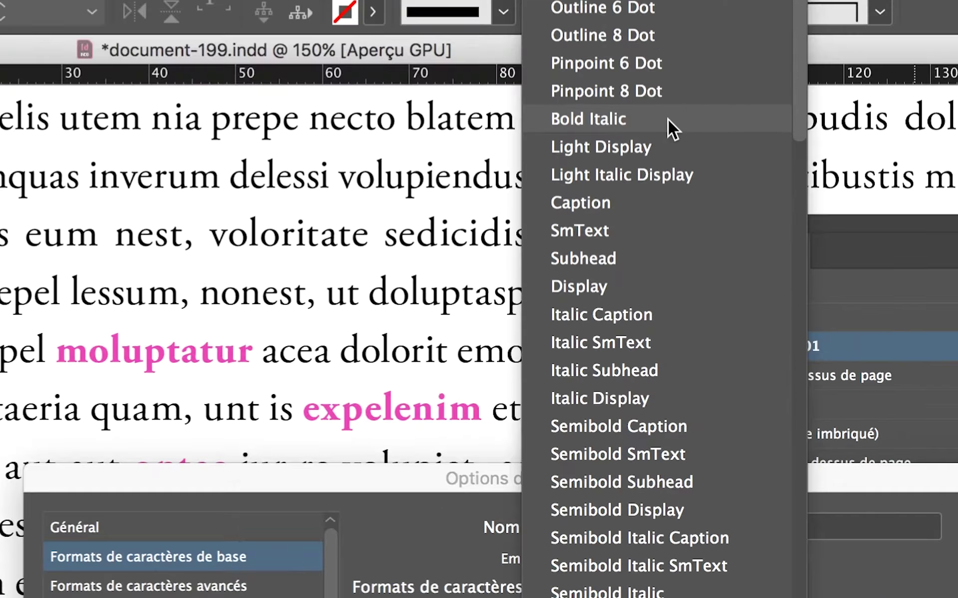
click(668, 118)
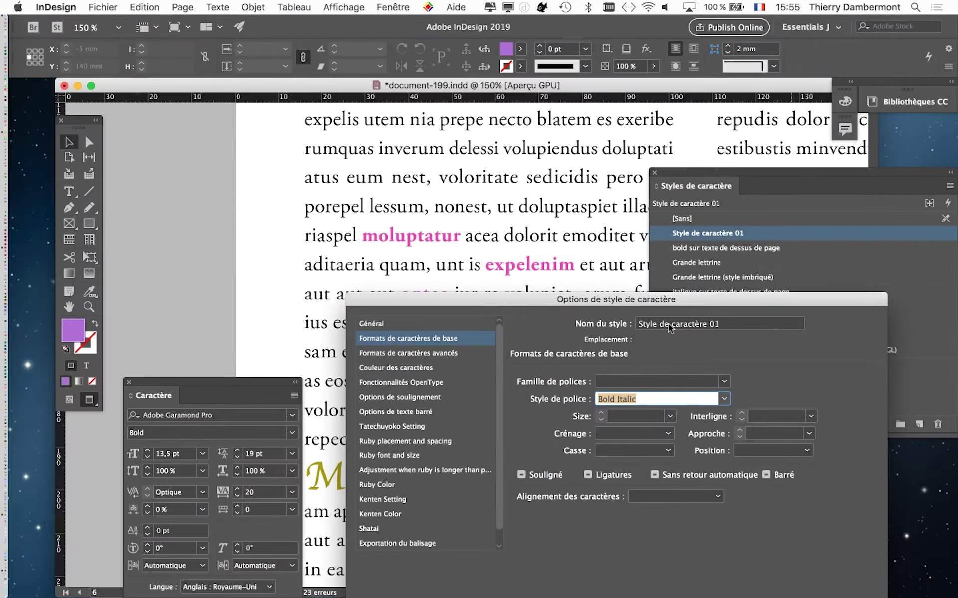
key(Tab)
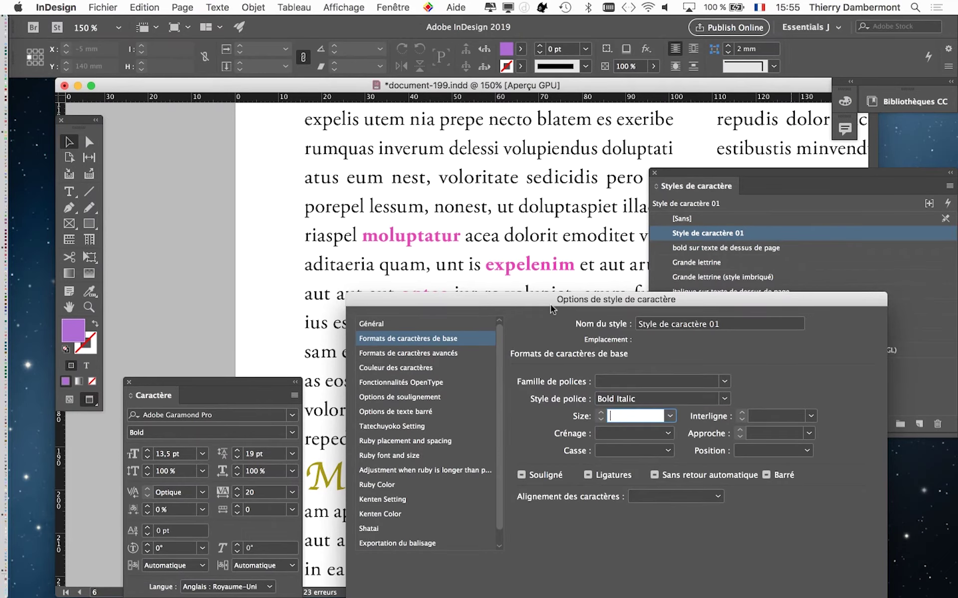
Preview the Bold Italic change on the pink words and confirm the style
drag(552, 309, 719, 115)
click(549, 490)
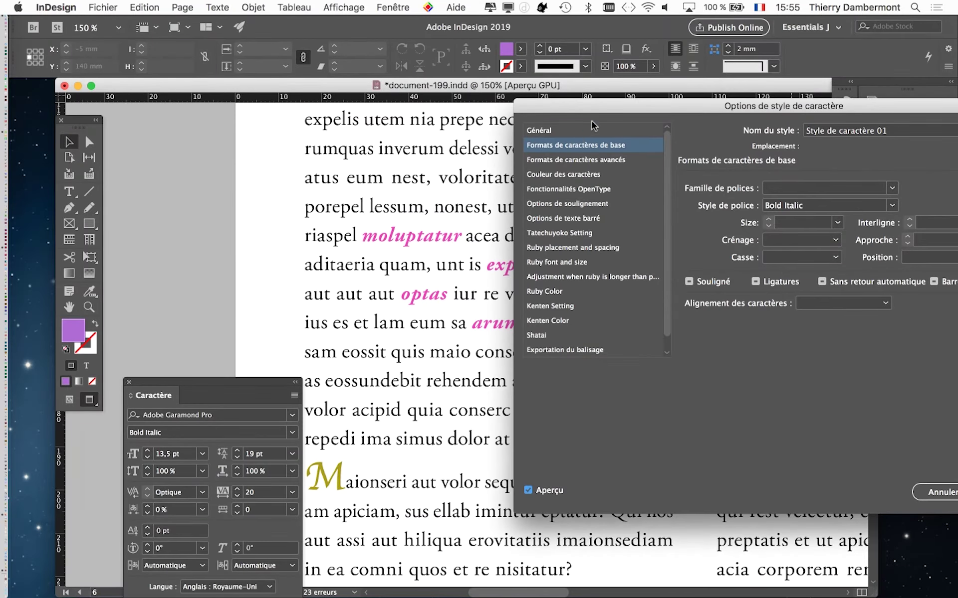
drag(600, 110, 470, 79)
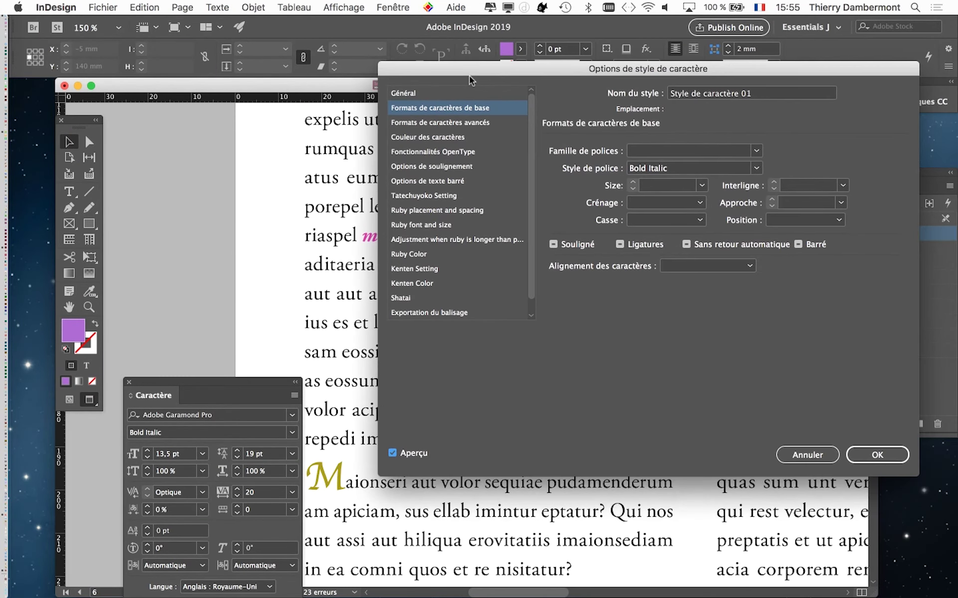
click(855, 454)
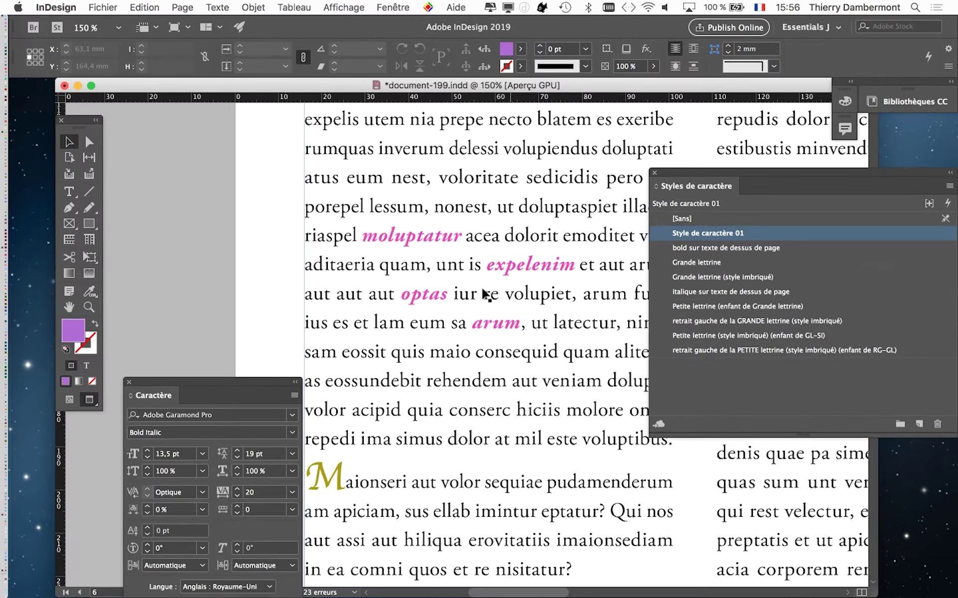
Start Save As and rename the copy to document-200.indd
click(105, 7)
click(112, 107)
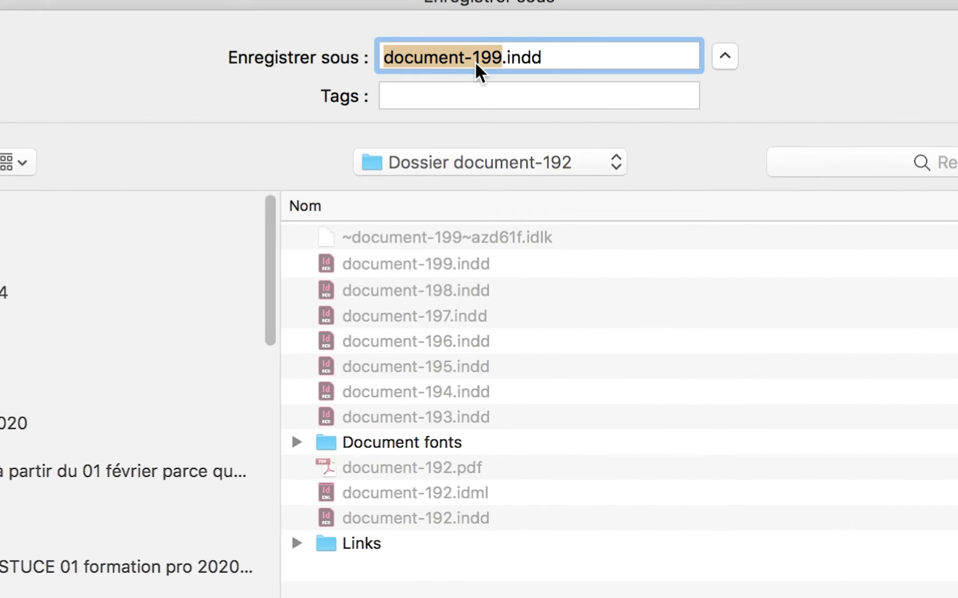
click(477, 60)
drag(489, 61, 477, 61)
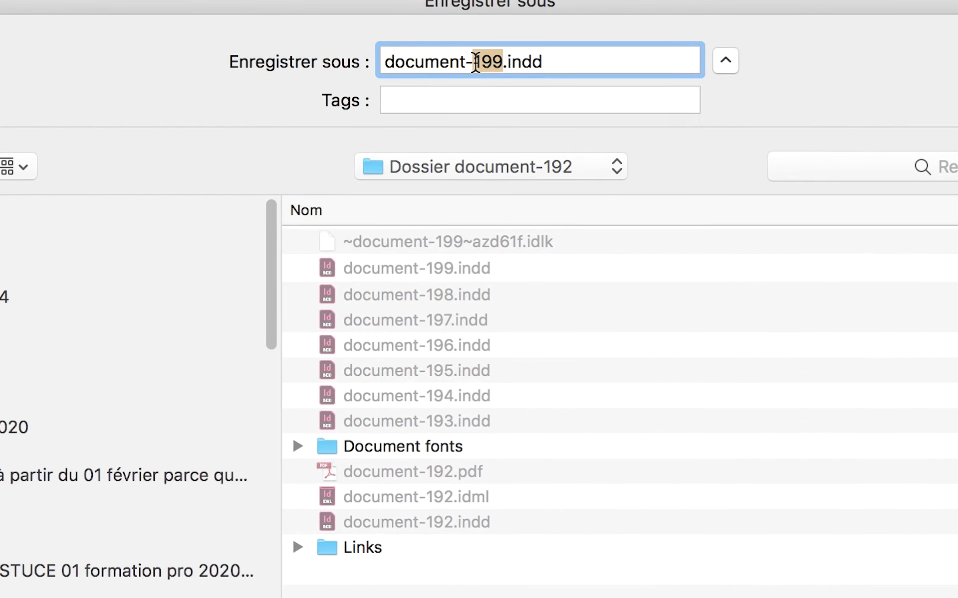
text(200)
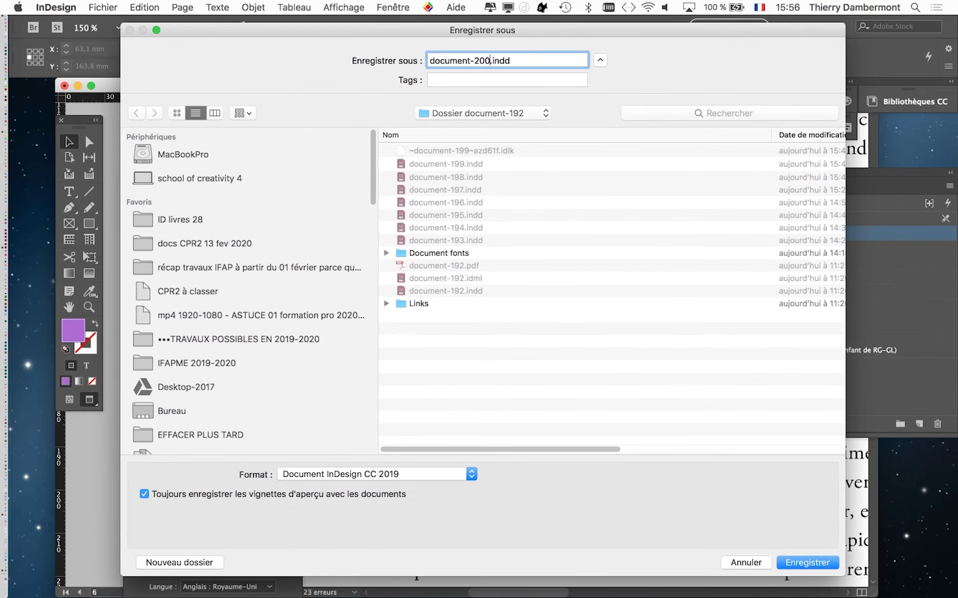